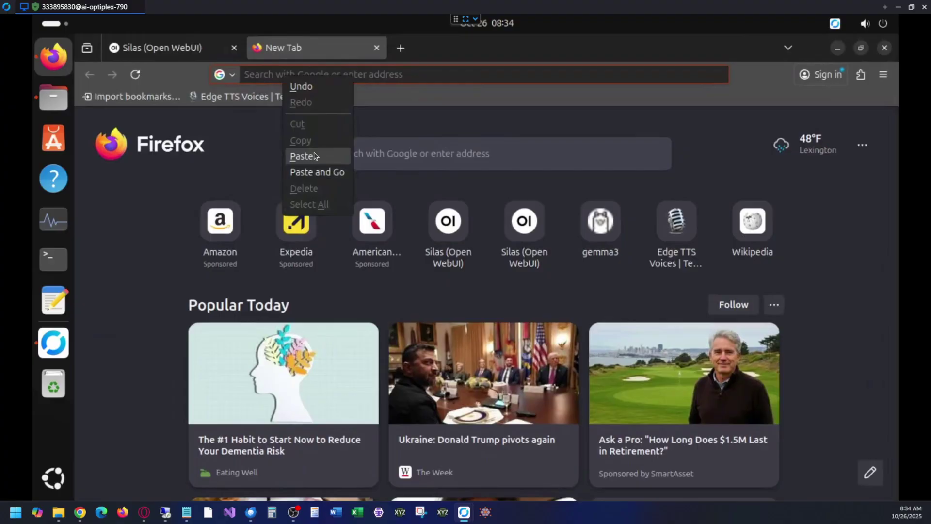
Step: Download searxng-setup.zip from the pasted Google Drive link and show it in the Downloads folder
{"action": "left_click", "coordinate": [301, 156]}
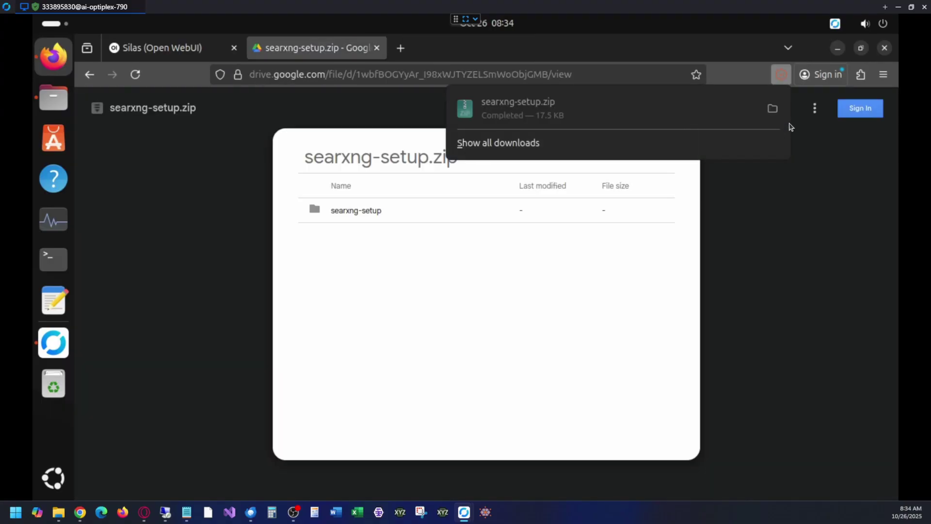
{"action": "left_click", "coordinate": [773, 109]}
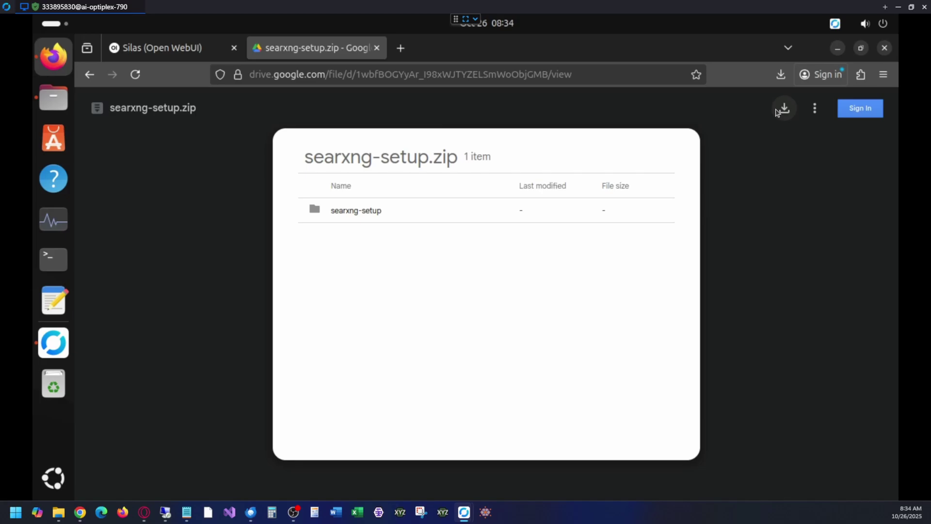
Step: Extract searxng-setup.zip into the Downloads folder
{"action": "right_click", "coordinate": [275, 132]}
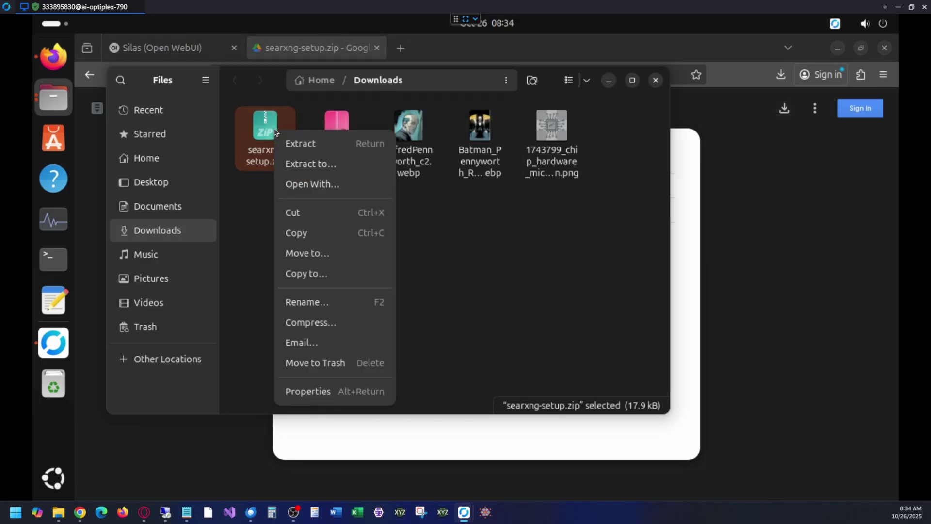
{"action": "left_click", "coordinate": [319, 163]}
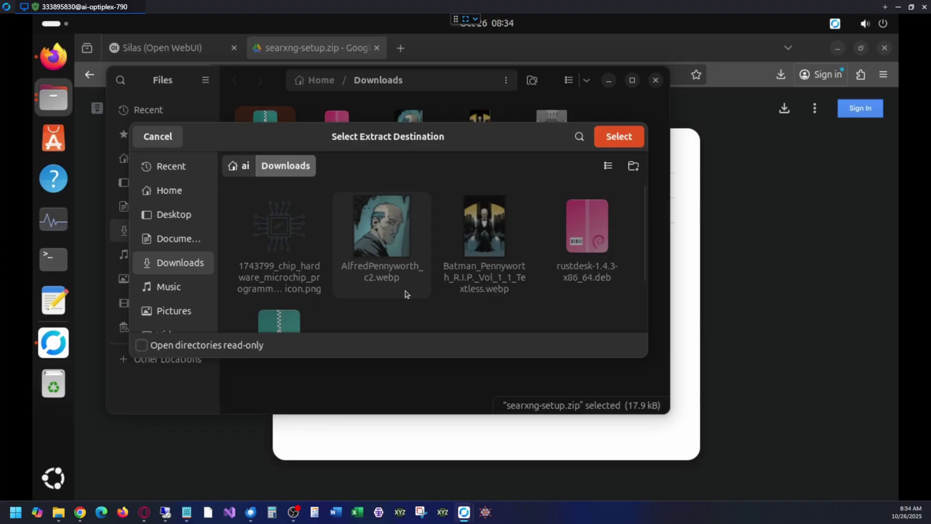
{"action": "left_click", "coordinate": [620, 141]}
Step: Move the extracted searxng-setup folder from Downloads into the Home folder
{"action": "right_click", "coordinate": [270, 133]}
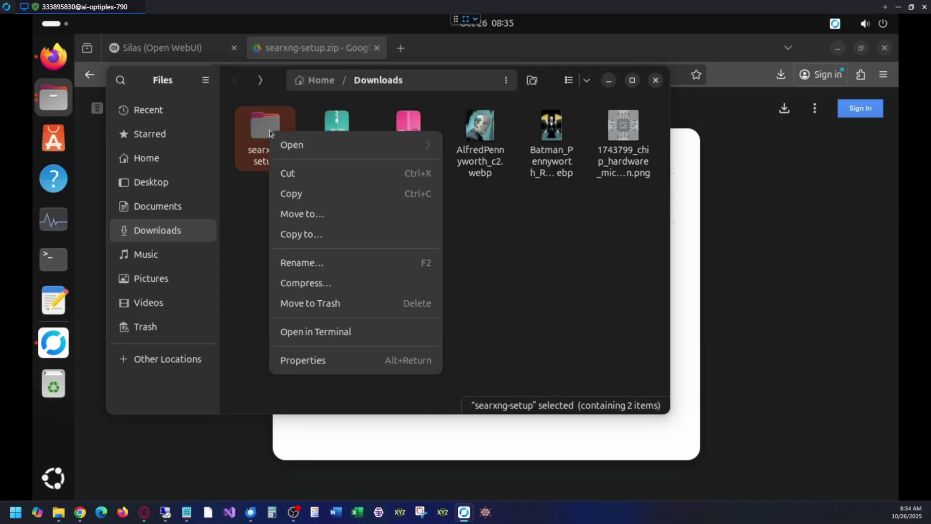
{"action": "left_click", "coordinate": [279, 183]}
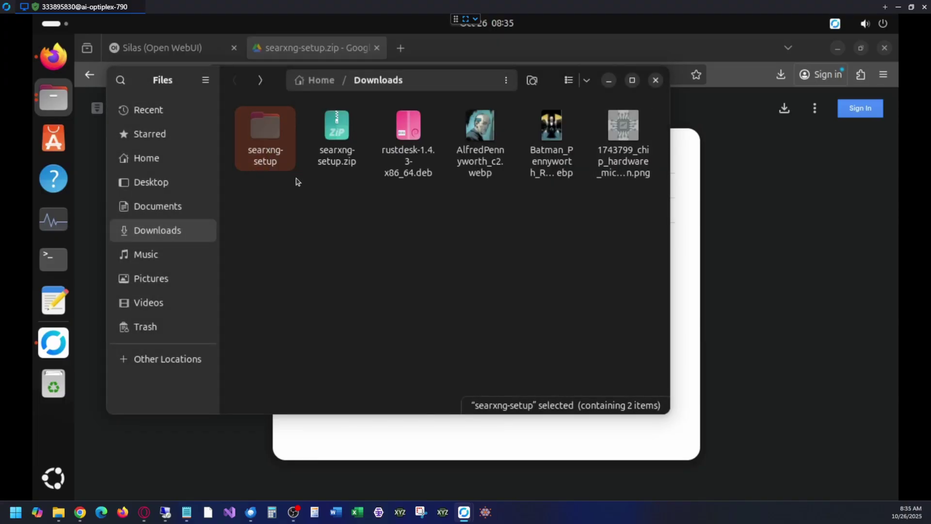
{"action": "left_click", "coordinate": [192, 161]}
{"action": "right_click", "coordinate": [464, 270]}
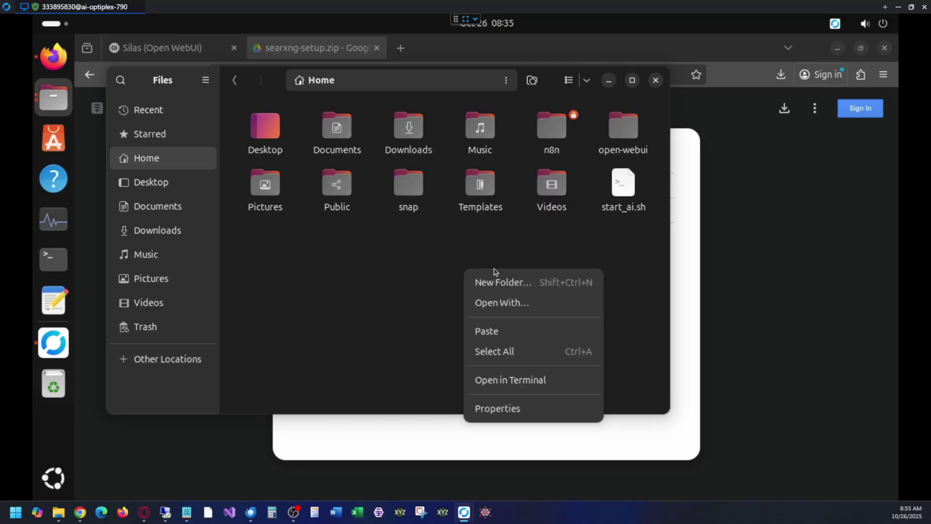
{"action": "left_click", "coordinate": [509, 330]}
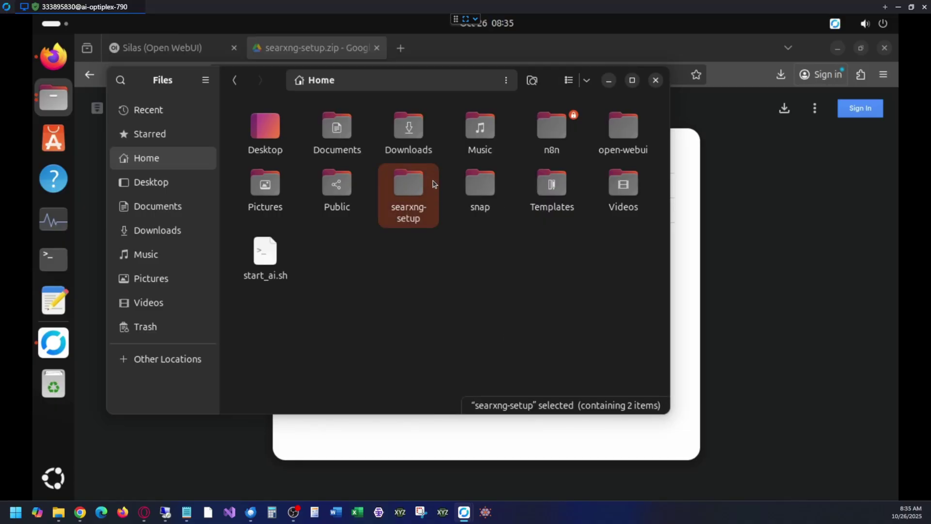
{"action": "left_click", "coordinate": [391, 268]}
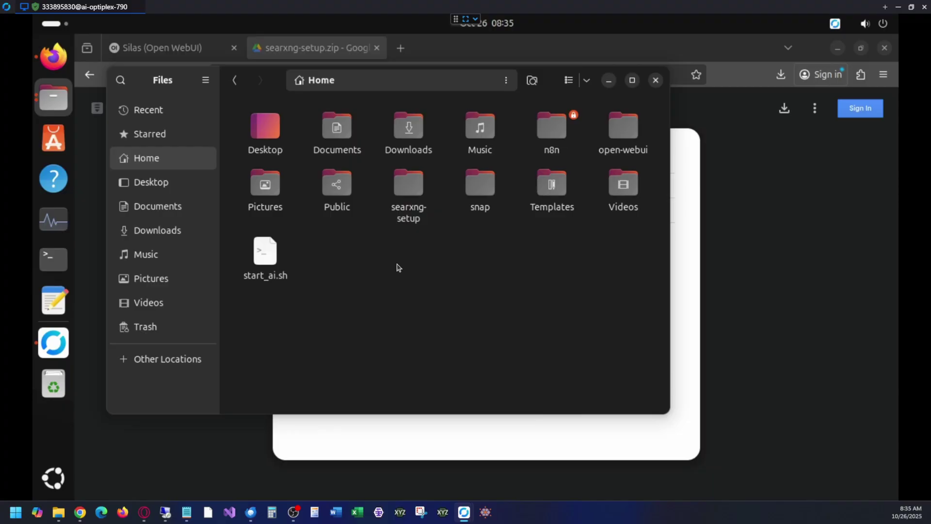
Step: Copy 'cd ~/searxng-setup' and 'docker compose up -d' from Notepad and run them in Terminal
{"action": "left_click", "coordinate": [54, 260]}
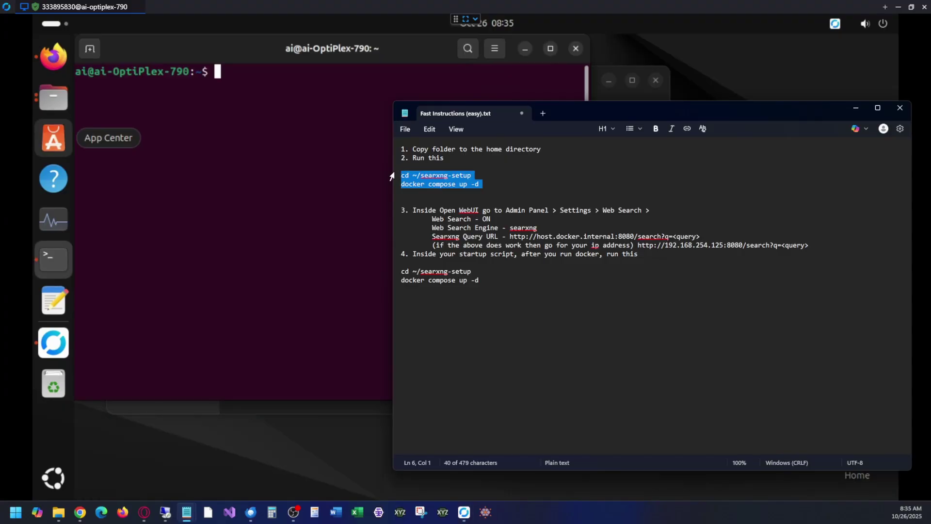
{"action": "right_click", "coordinate": [467, 183]}
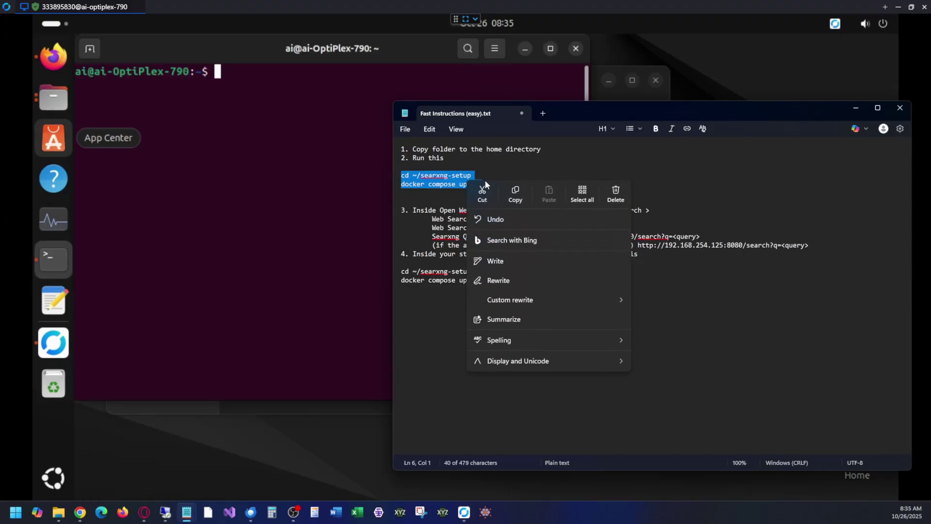
{"action": "left_click", "coordinate": [514, 194]}
{"action": "left_click", "coordinate": [268, 94]}
{"action": "right_click", "coordinate": [270, 97]}
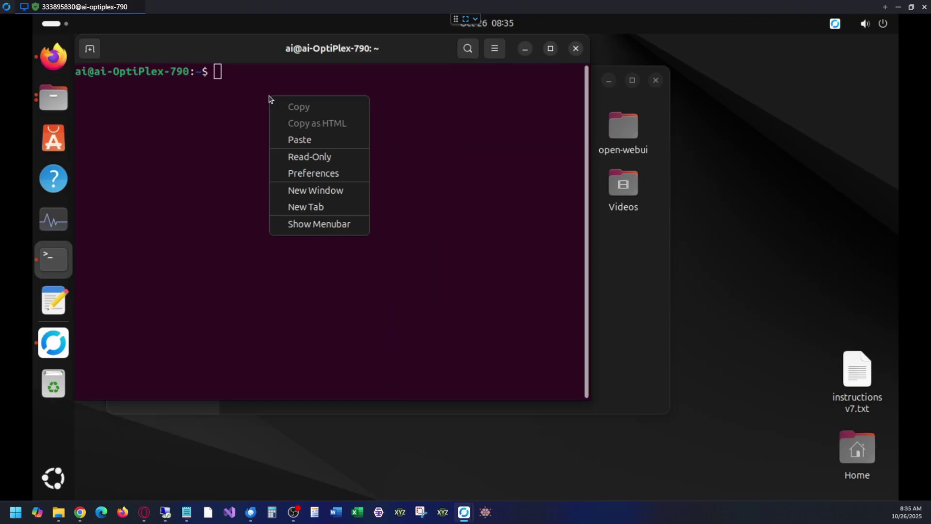
{"action": "left_click", "coordinate": [300, 139]}
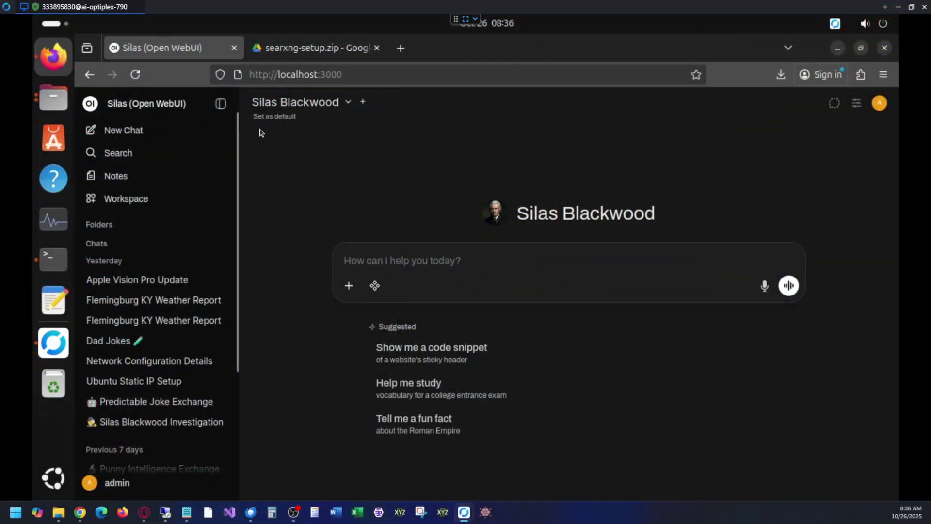
{"action": "left_click", "coordinate": [136, 486]}
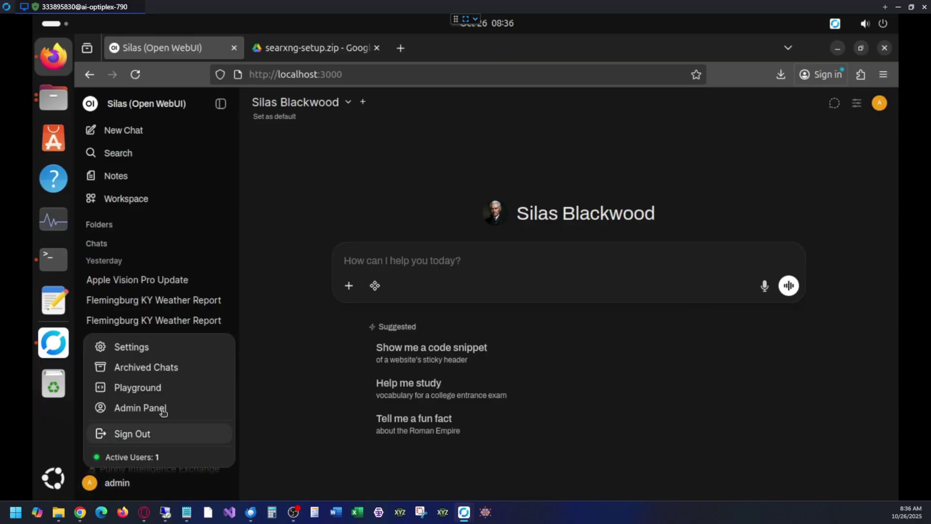
{"action": "left_click", "coordinate": [186, 411]}
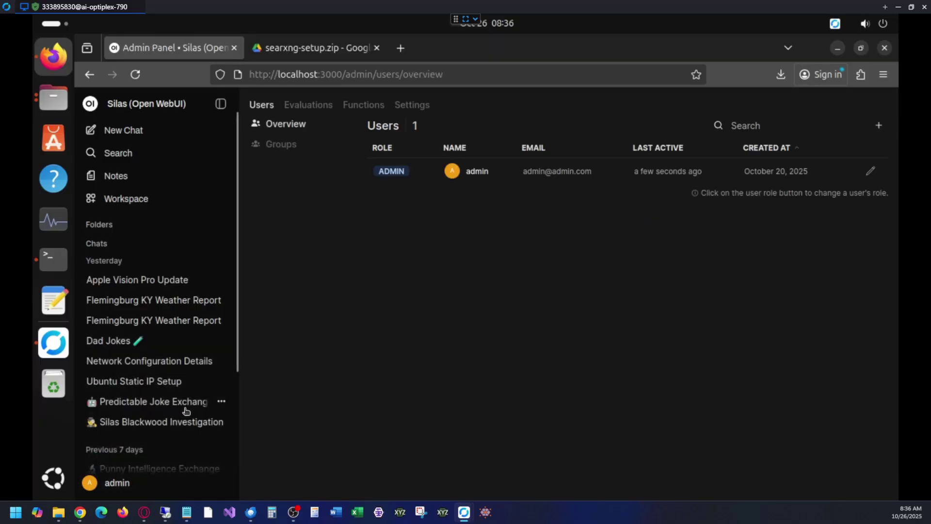
{"action": "left_click", "coordinate": [418, 108]}
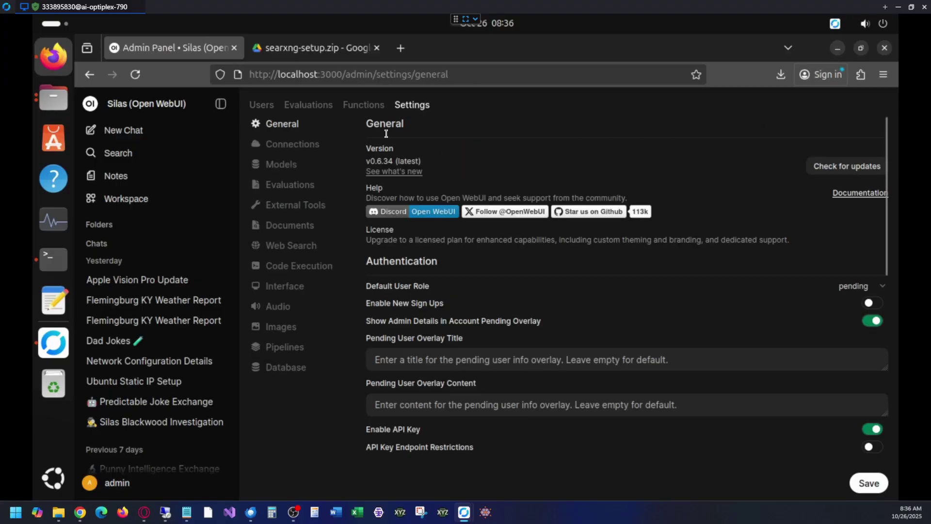
{"action": "left_click", "coordinate": [283, 249]}
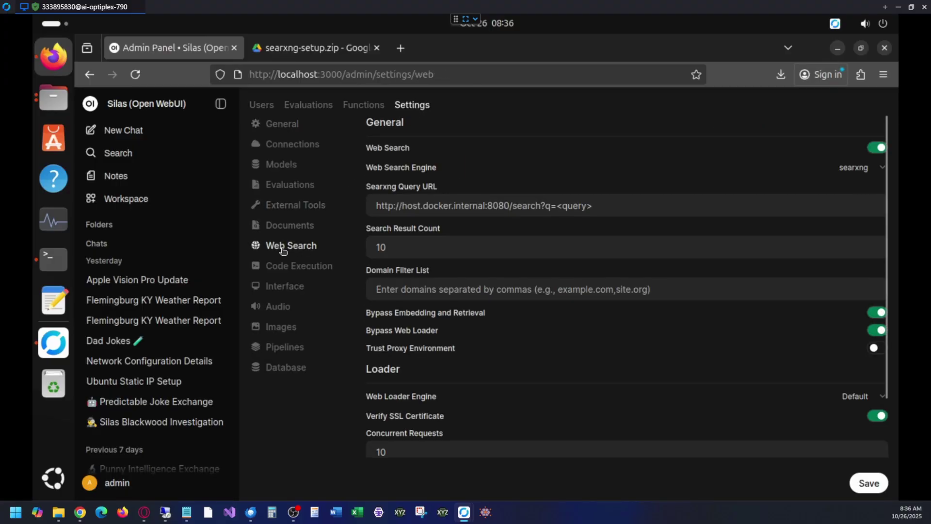
{"action": "left_click_drag", "start_coordinate": [552, 206], "coordinate": [417, 206]}
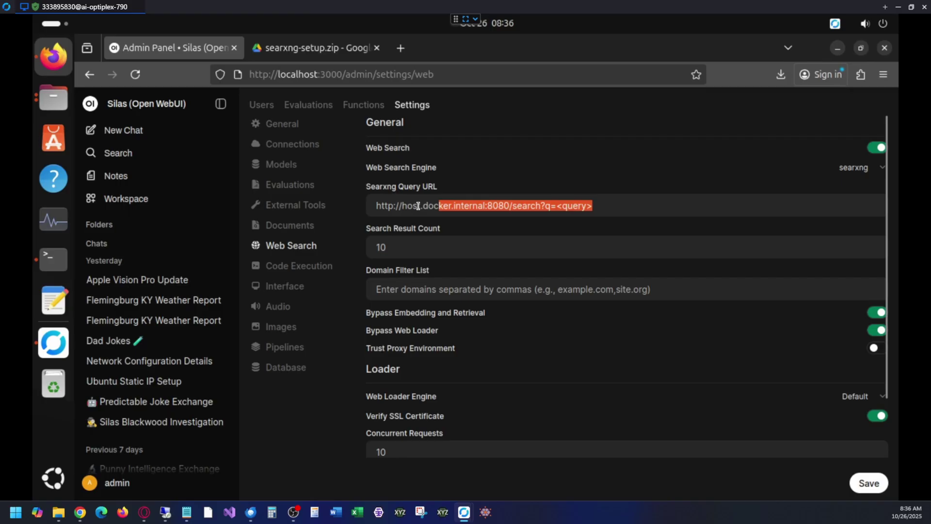
{"action": "left_click", "coordinate": [617, 204]}
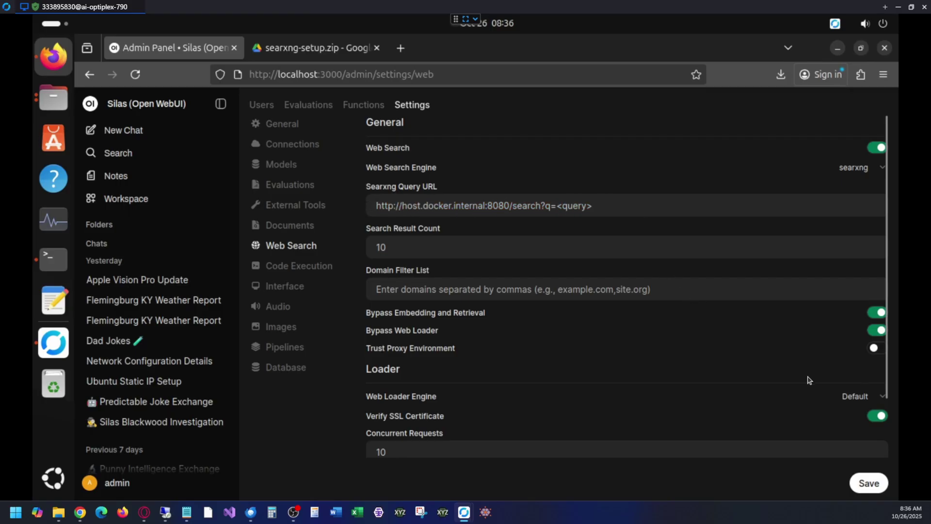
{"action": "left_click", "coordinate": [880, 170]}
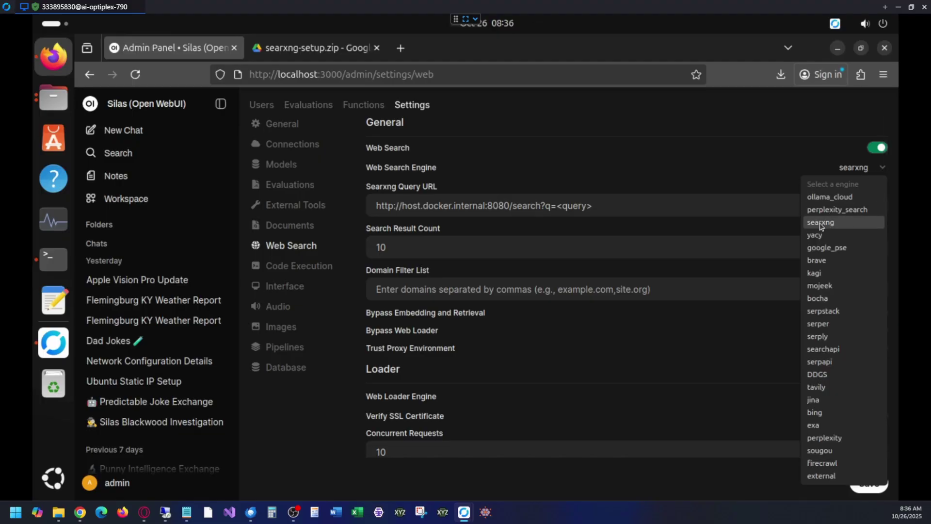
{"action": "left_click", "coordinate": [845, 226]}
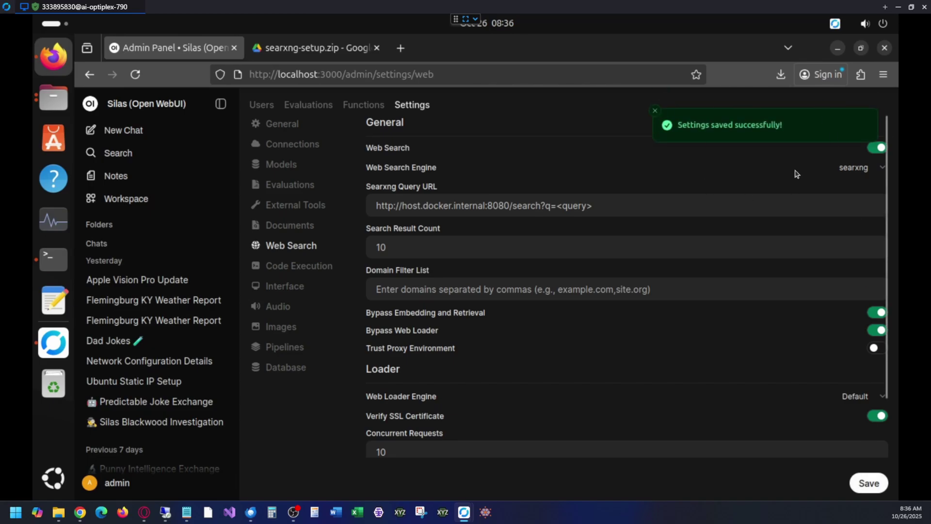
Step: Start a new chat with Web Search on and ask 'tell me about the new apple vision pro'
{"action": "left_click", "coordinate": [116, 130]}
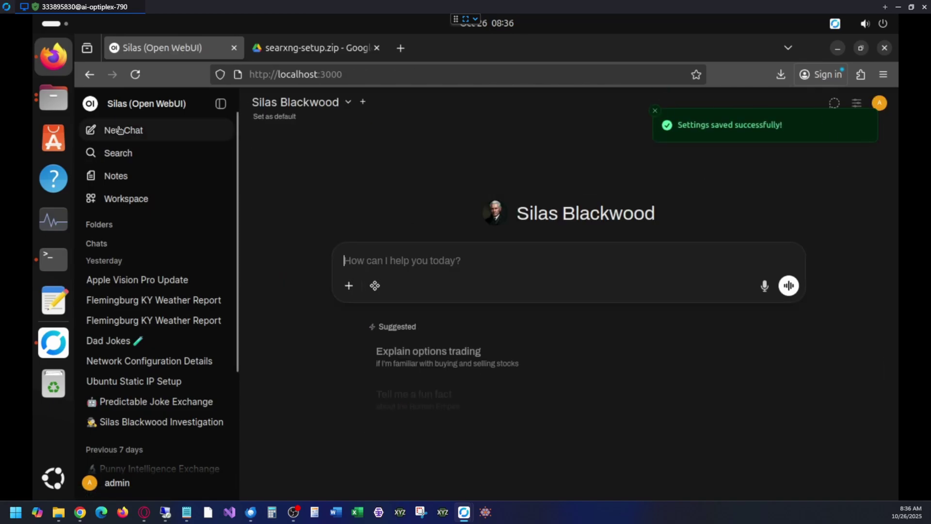
{"action": "left_click", "coordinate": [375, 286]}
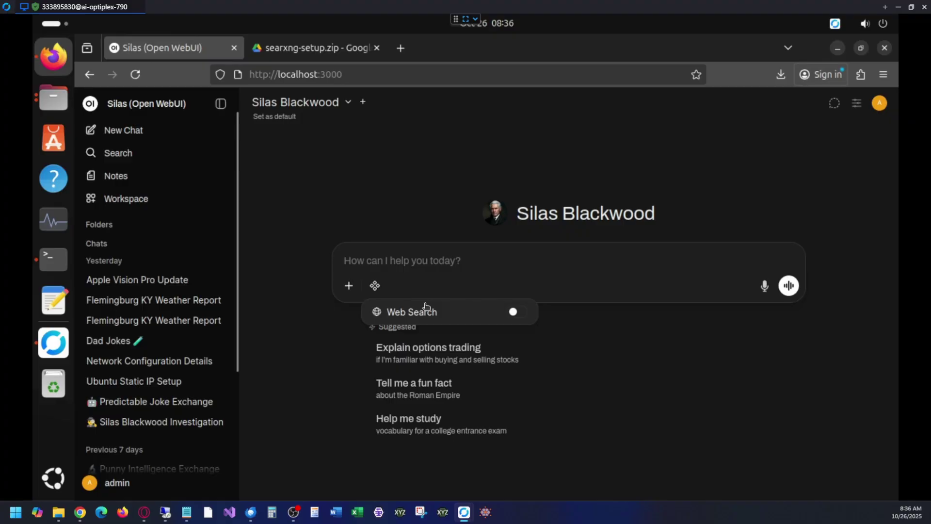
{"action": "left_click", "coordinate": [510, 312]}
{"action": "left_click", "coordinate": [501, 265]}
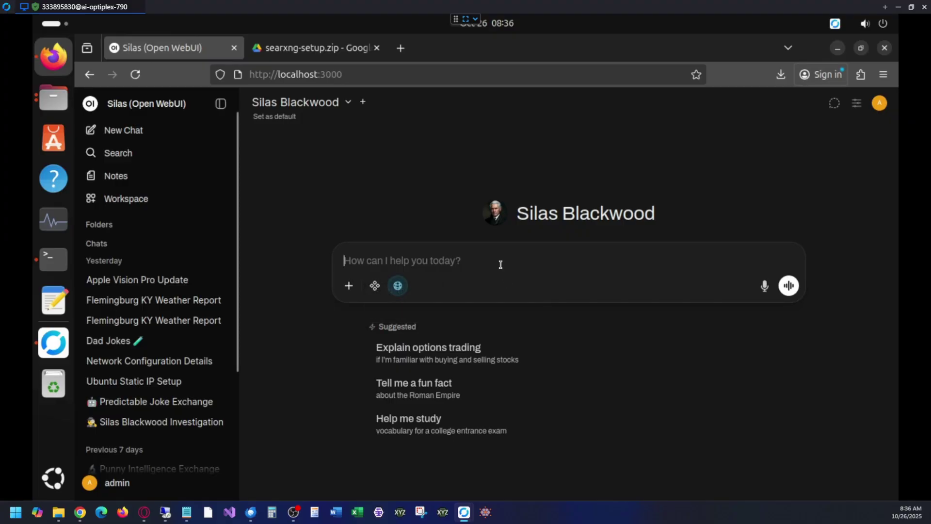
{"action": "type", "text": "tell me about the new apple vision pro"}
{"action": "key", "text": "Return"}
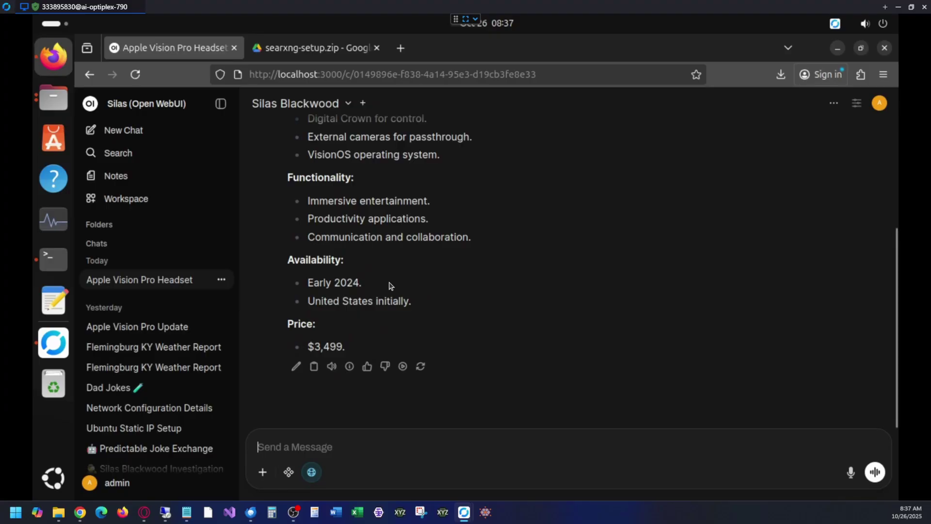
Step: Replace host.docker.internal with 192.168.254.125 in the admin Searxng Query URL and save
{"action": "left_click", "coordinate": [120, 482]}
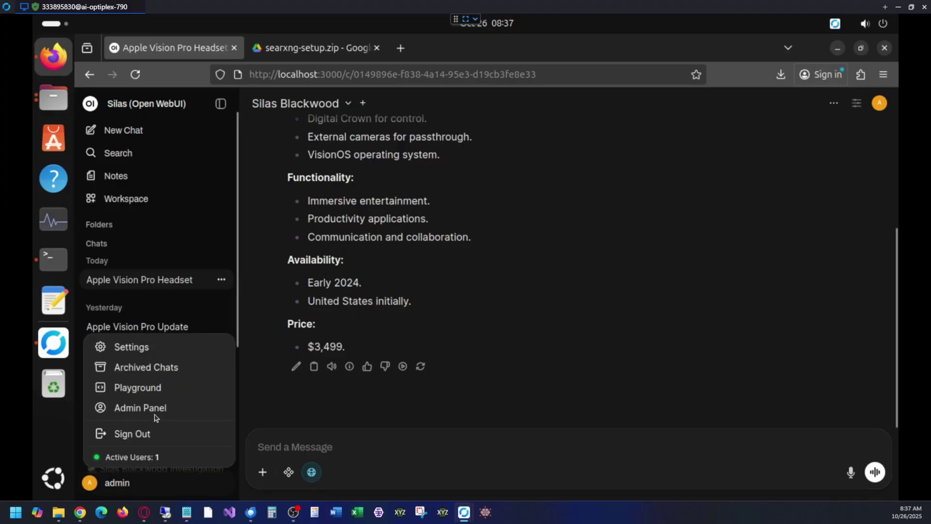
{"action": "left_click", "coordinate": [164, 410]}
{"action": "left_click", "coordinate": [417, 107]}
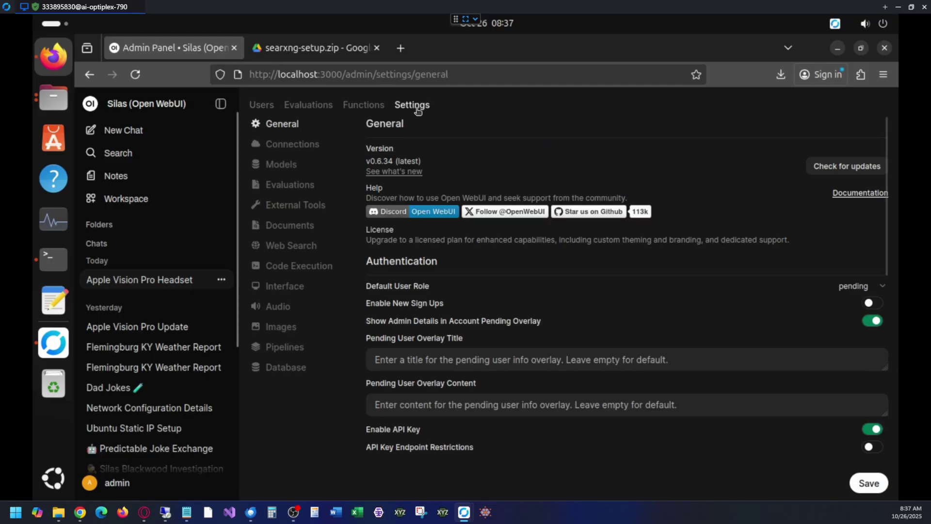
{"action": "left_click", "coordinate": [291, 246]}
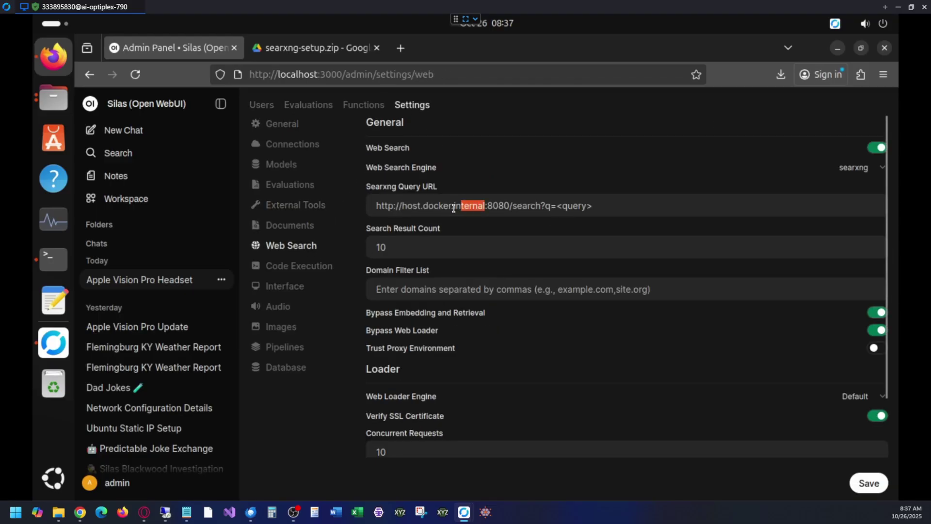
{"action": "key", "text": "shift+End"}
{"action": "double_click", "coordinate": [403, 209]}
{"action": "type", "text": "192.16"}
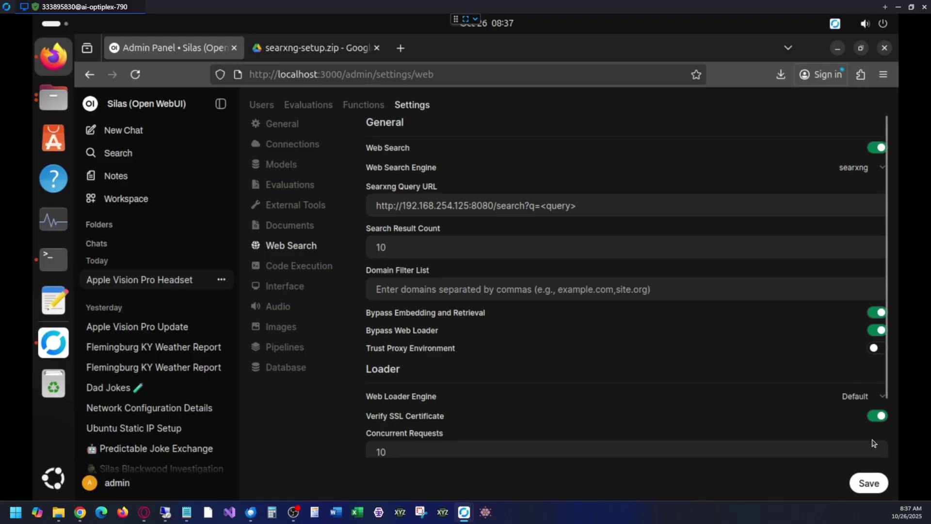
{"action": "left_click", "coordinate": [869, 484]}
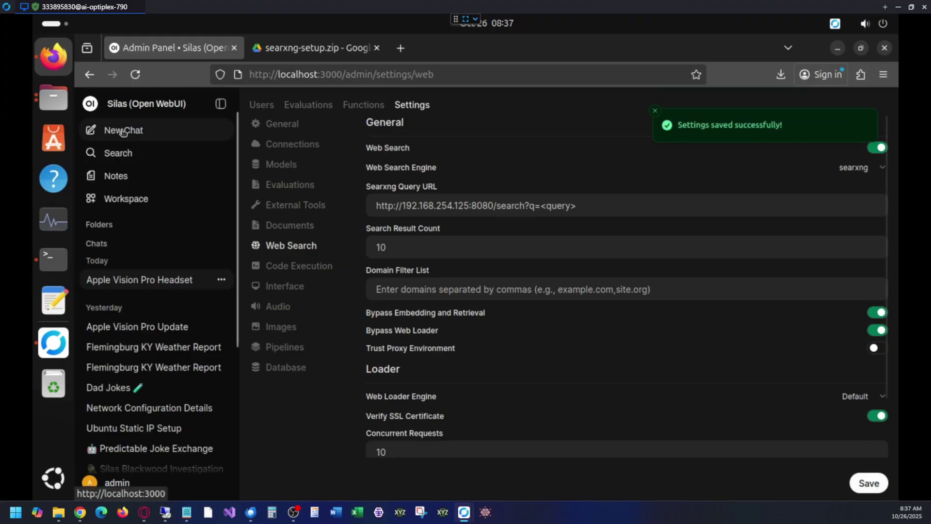
Step: Reopen the Apple Vision Pro Headset chat and resend the question, getting a 26-source answer
{"action": "left_click", "coordinate": [120, 282]}
{"action": "scroll", "coordinate": [702, 243], "scroll_direction": "up", "scroll_amount": 5}
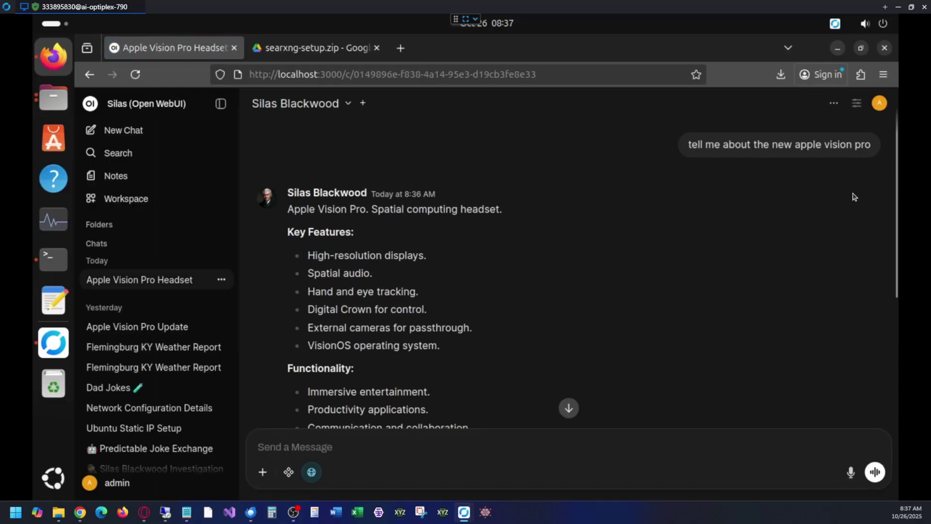
{"action": "left_click", "coordinate": [853, 171]}
{"action": "left_click", "coordinate": [848, 194]}
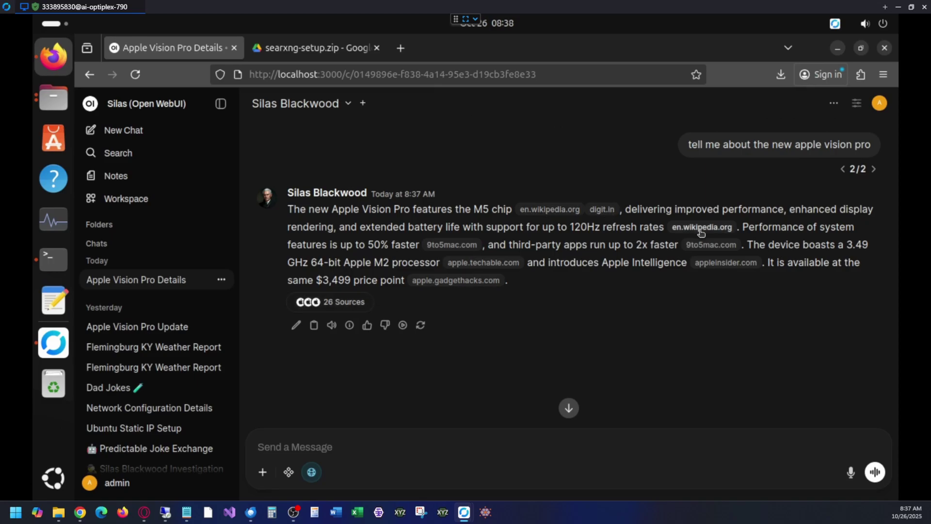
Step: Open the 9to5mac.com citation and highlight the cited content's opening sentence
{"action": "left_click", "coordinate": [457, 248]}
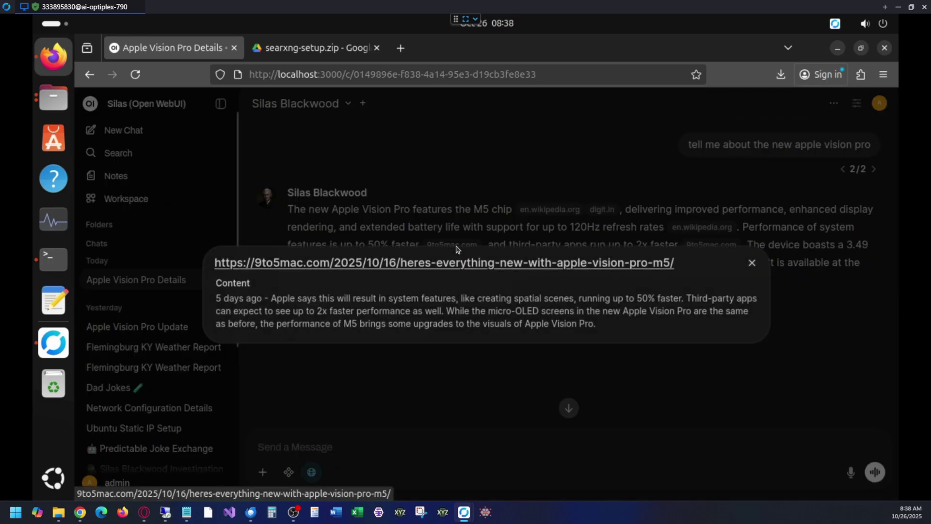
{"action": "left_click_drag", "start_coordinate": [266, 298], "coordinate": [425, 299]}
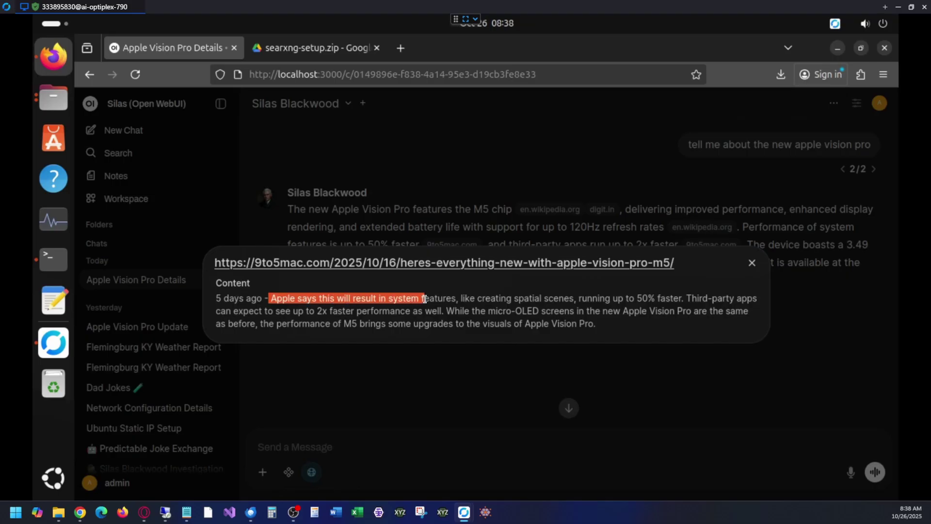
{"action": "left_click", "coordinate": [388, 321]}
Step: Highlight the 50% faster performance and micro-OLED lines, then the article's byline and date
{"action": "left_click_drag", "start_coordinate": [645, 302], "coordinate": [726, 299]}
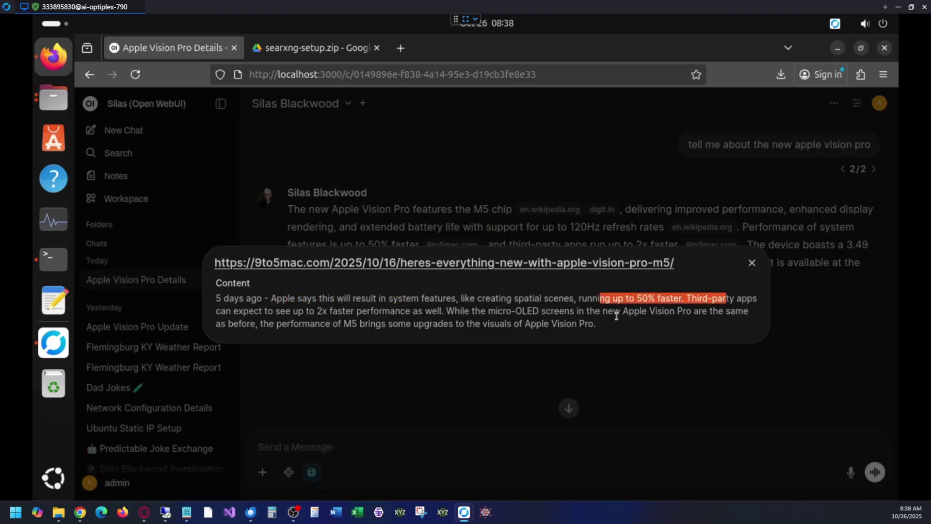
{"action": "left_click_drag", "start_coordinate": [419, 320], "coordinate": [524, 313]}
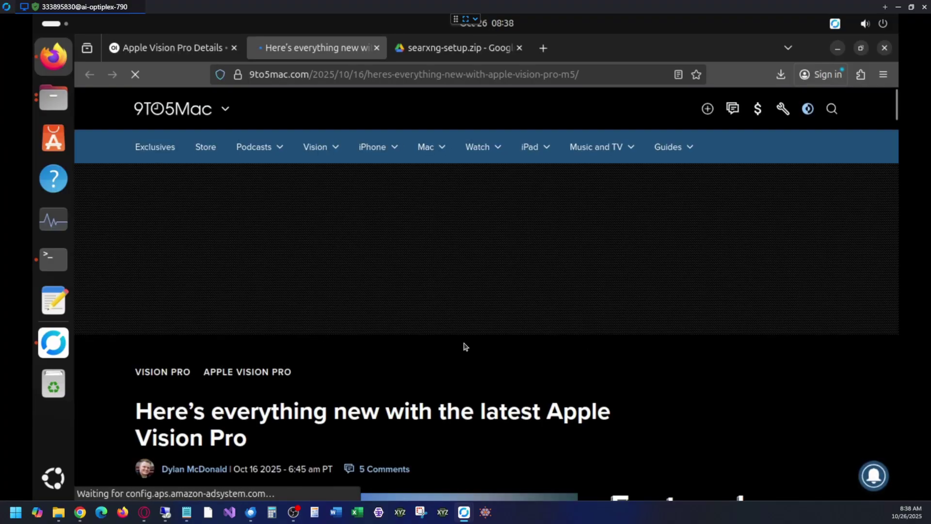
{"action": "scroll", "coordinate": [461, 336], "scroll_direction": "down", "scroll_amount": 10}
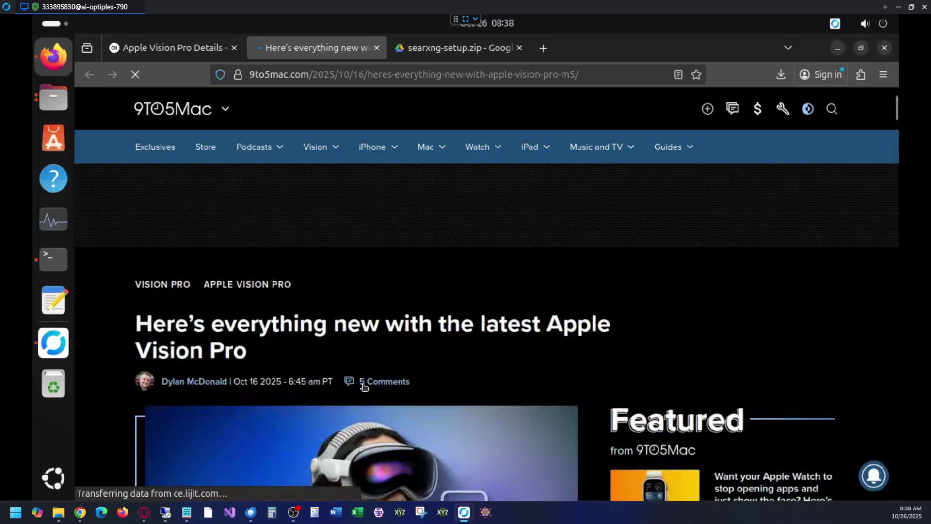
{"action": "left_click_drag", "start_coordinate": [214, 381], "coordinate": [162, 381]}
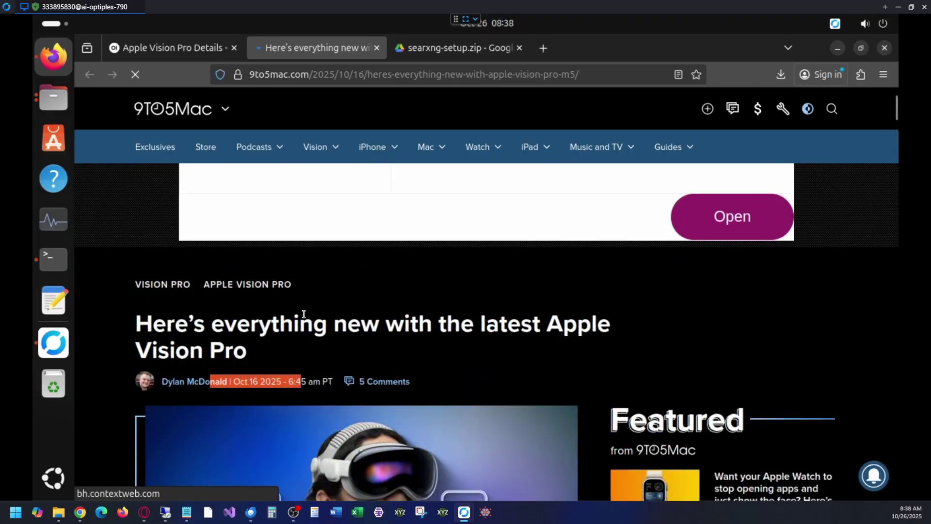